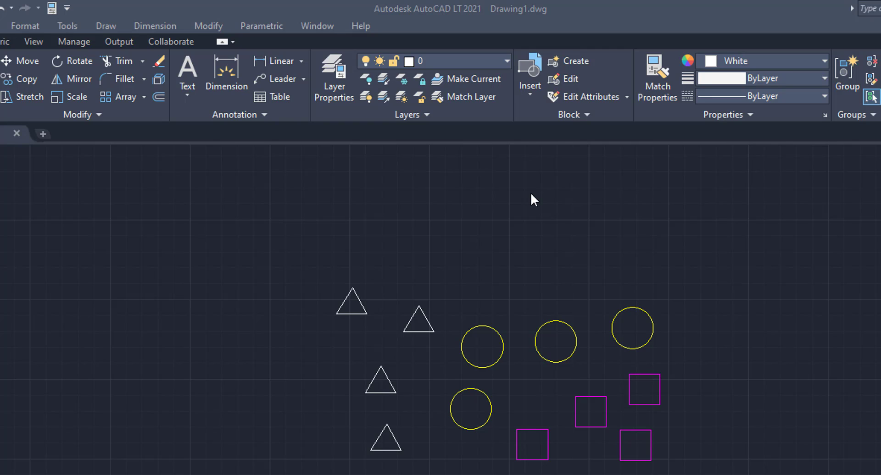
Switch off the CIRCLE, SQUARE and TRIANGLE layers via their lightbulbs in the Layer drop-down
{"action": "left_click", "coordinate": [507, 62]}
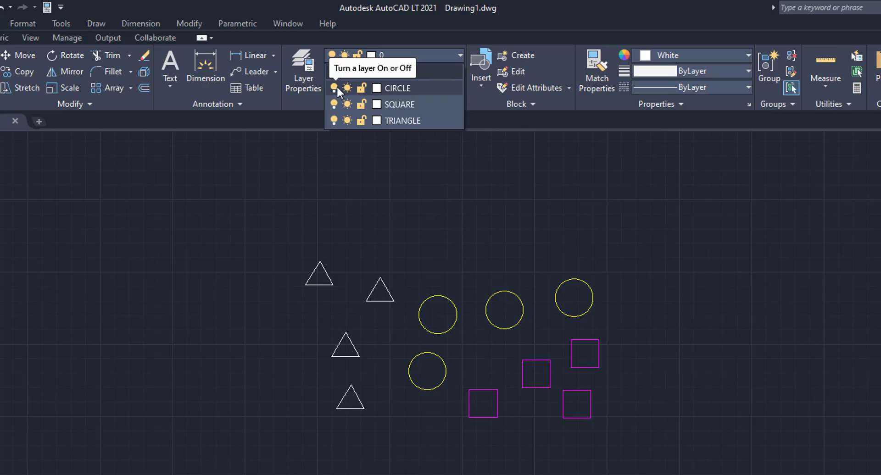
{"action": "left_click", "coordinate": [262, 70]}
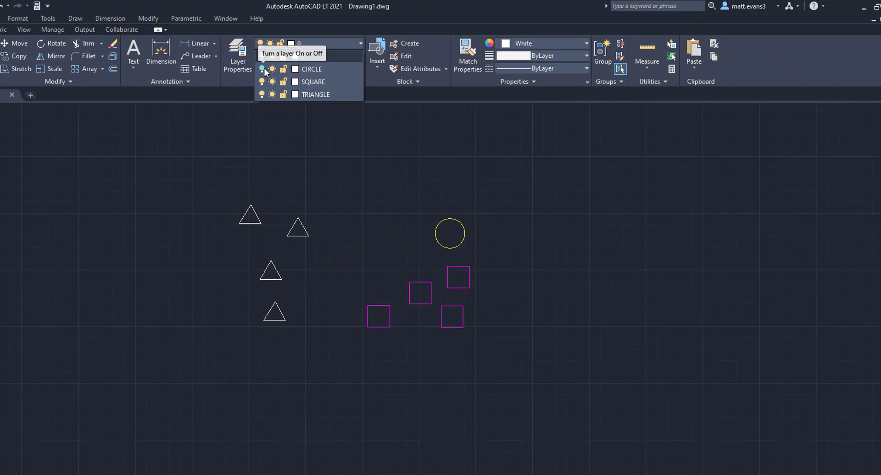
{"action": "left_click", "coordinate": [261, 83]}
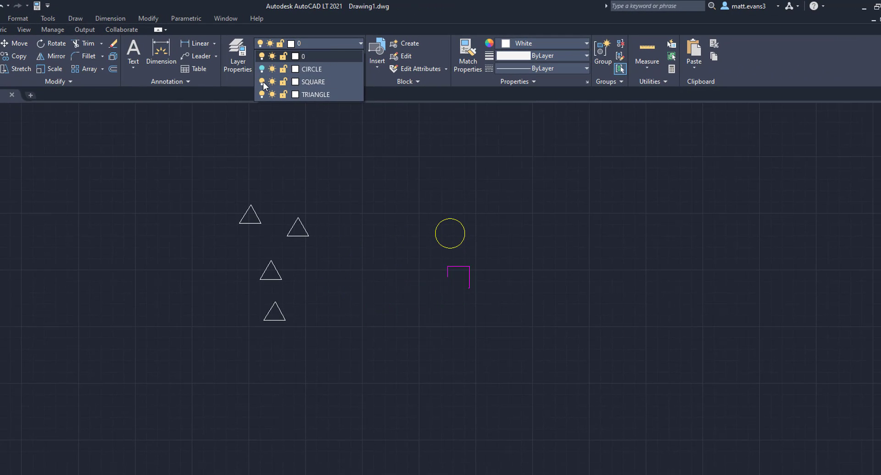
{"action": "left_click", "coordinate": [261, 94]}
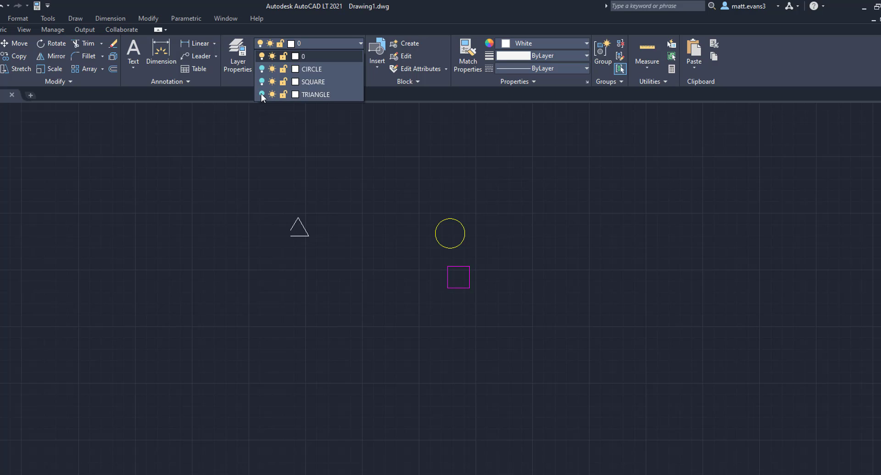
{"action": "scroll", "coordinate": [389, 256], "scroll_direction": "up", "scroll_amount": 2}
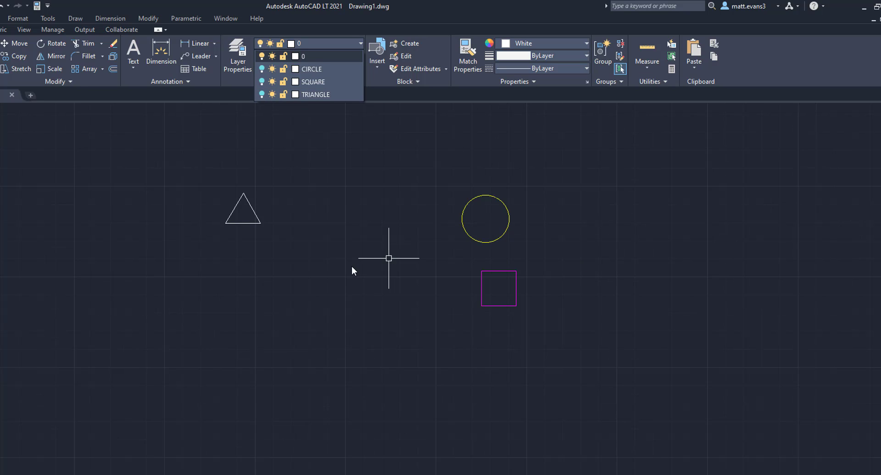
Window-select the remaining triangle and assign it to the TRIANGLE layer, dismissing the warning
{"action": "left_click", "coordinate": [364, 258]}
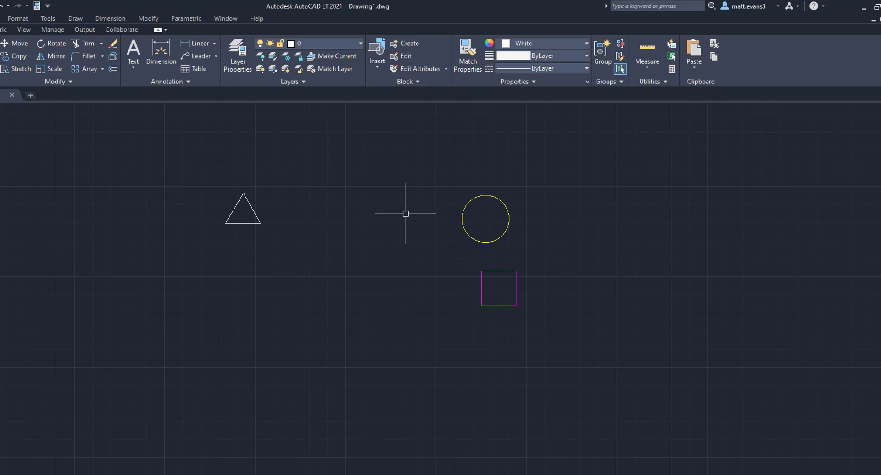
{"action": "left_click", "coordinate": [194, 161]}
{"action": "left_click", "coordinate": [283, 247]}
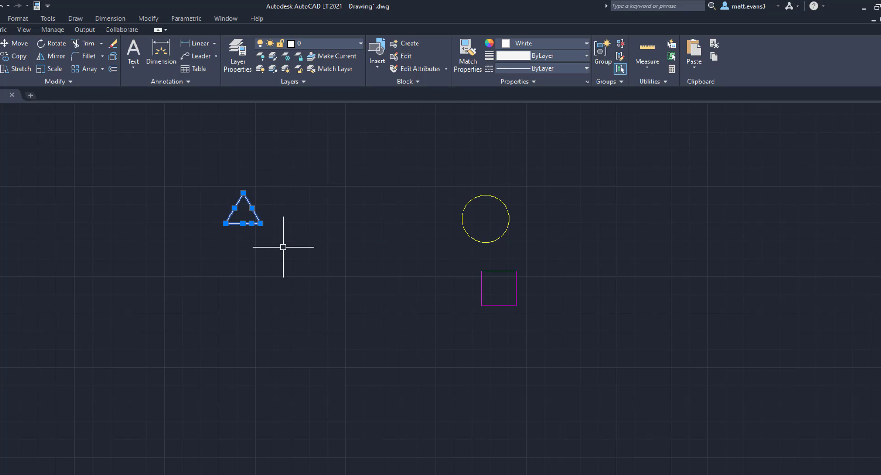
{"action": "left_click", "coordinate": [360, 45]}
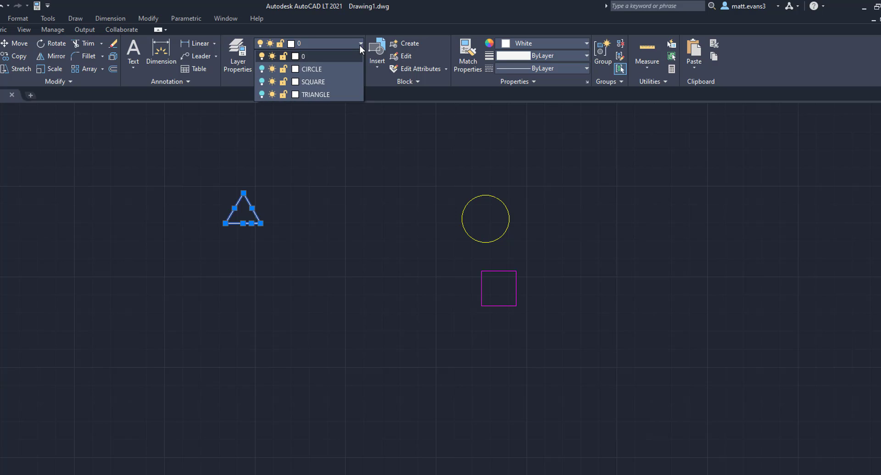
{"action": "left_click", "coordinate": [329, 94]}
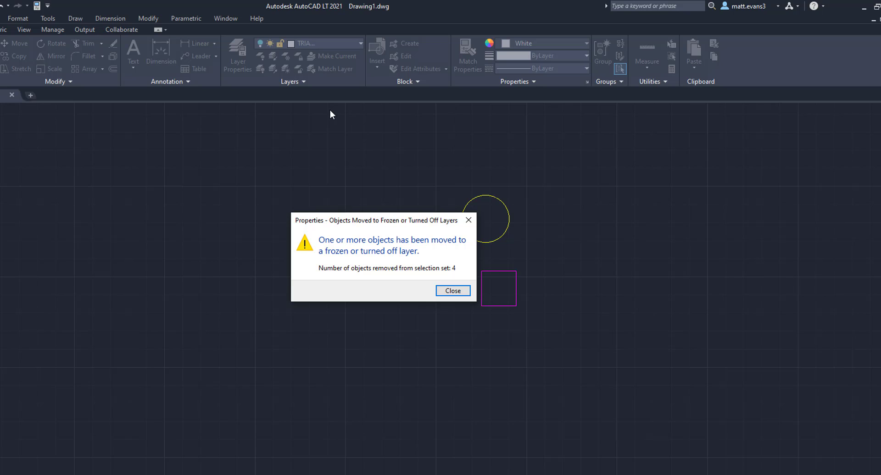
{"action": "left_click", "coordinate": [454, 292]}
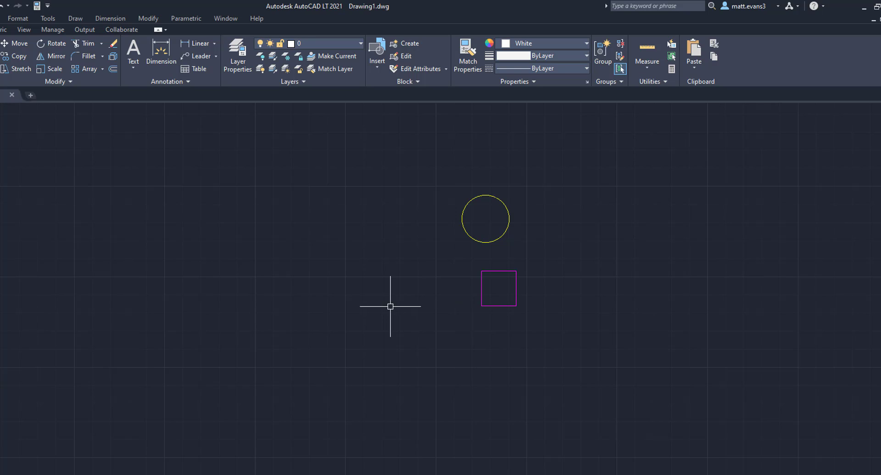
Turn the TRIANGLE layer on to check its triangles, then off again
{"action": "left_click", "coordinate": [360, 43]}
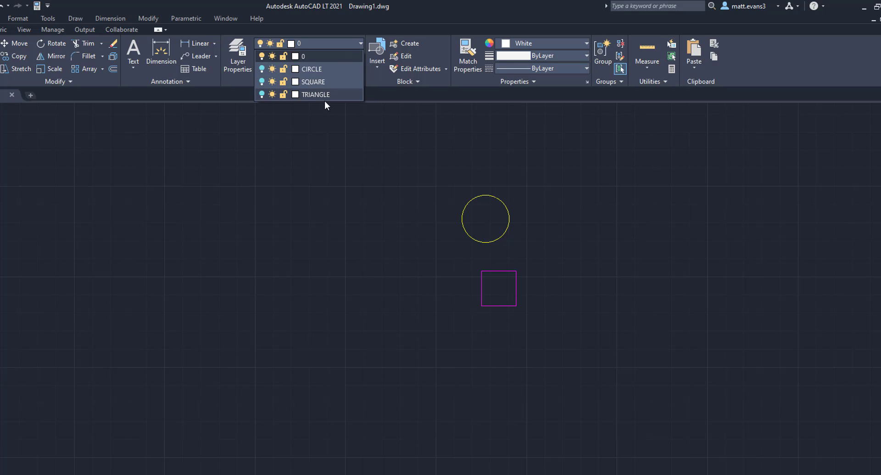
{"action": "left_click", "coordinate": [261, 94]}
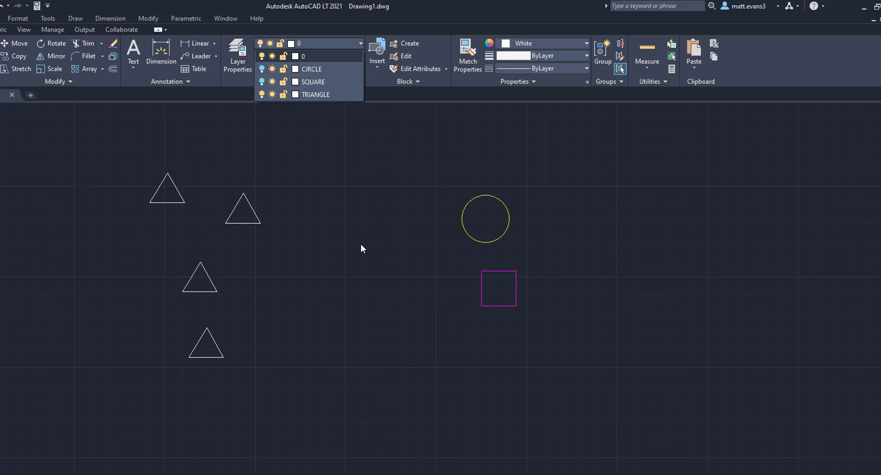
{"action": "left_click", "coordinate": [261, 94]}
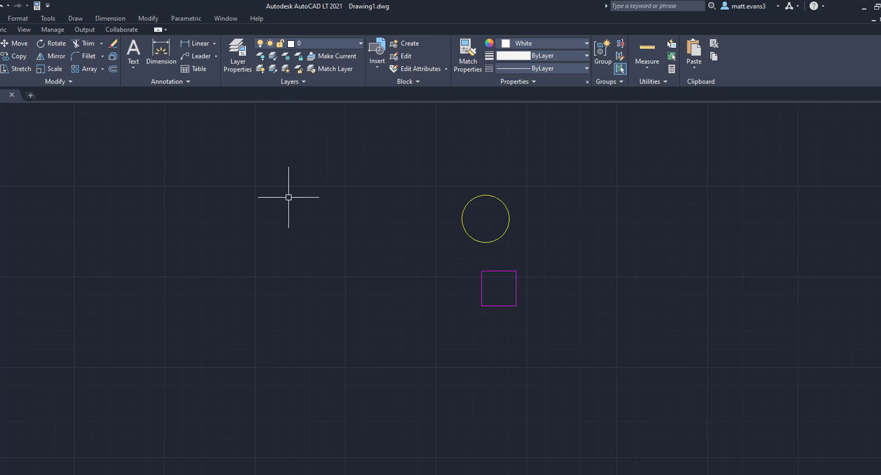
Window-select the last circle and move it to the CIRCLE layer, dismissing the warning
{"action": "left_click", "coordinate": [444, 176]}
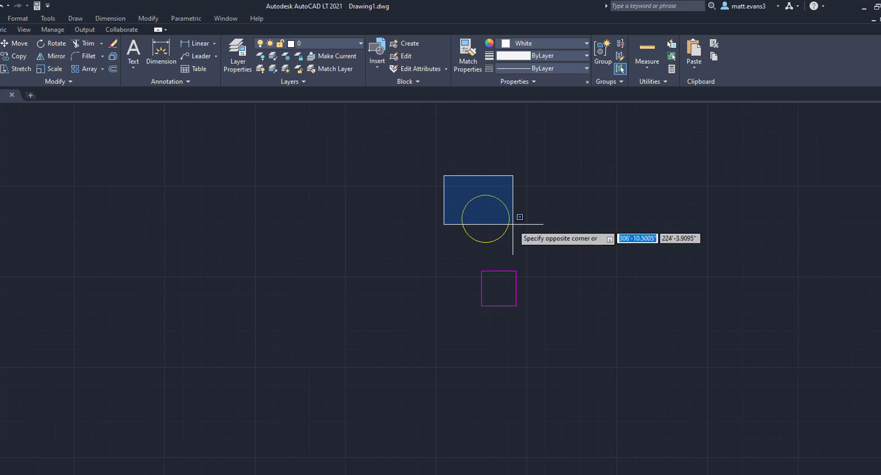
{"action": "left_click", "coordinate": [560, 253]}
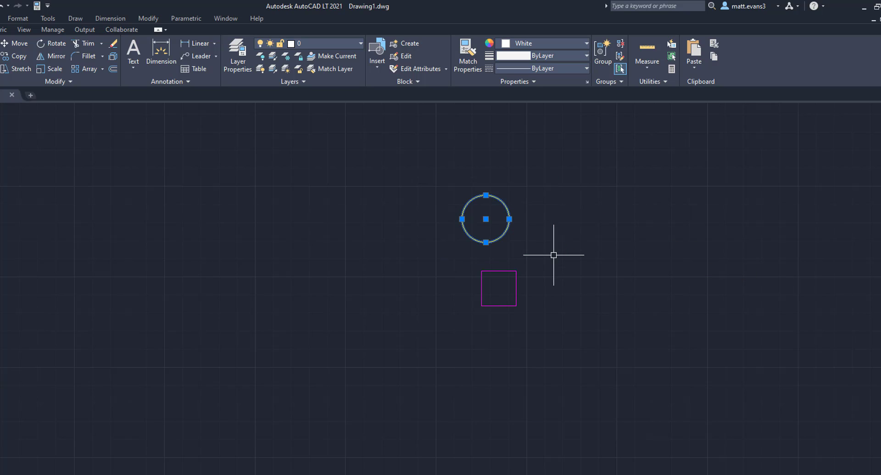
{"action": "left_click", "coordinate": [360, 43]}
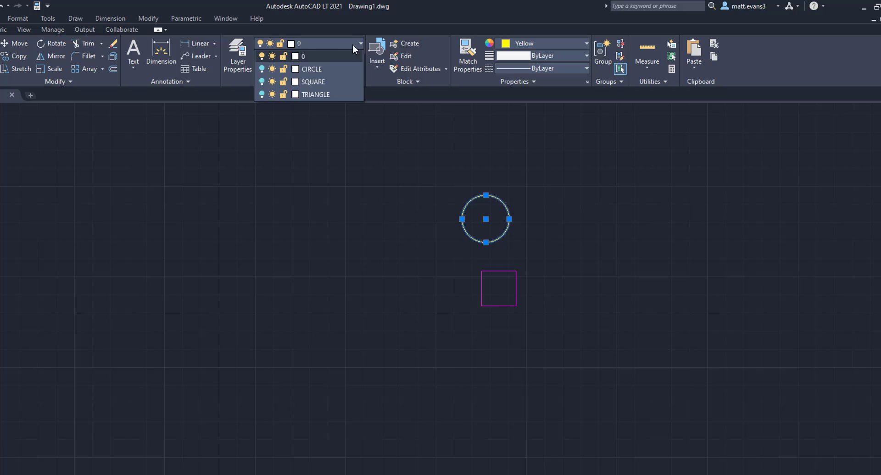
{"action": "left_click", "coordinate": [316, 70]}
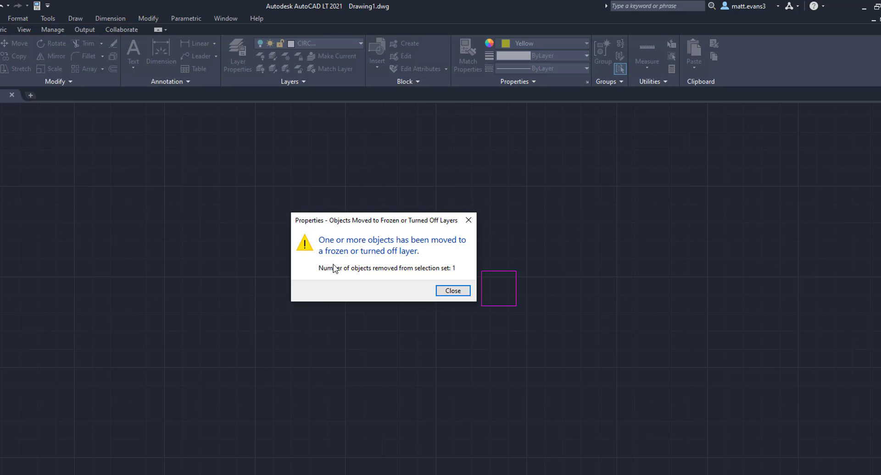
{"action": "left_click", "coordinate": [456, 295]}
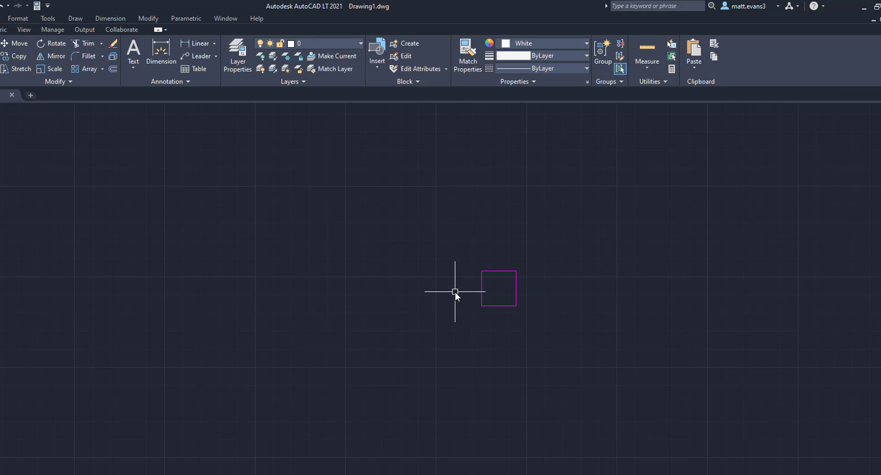
Window-select the last square and move it to the SQUARE layer, dismissing the warning
{"action": "left_click", "coordinate": [471, 240]}
{"action": "left_click", "coordinate": [548, 329]}
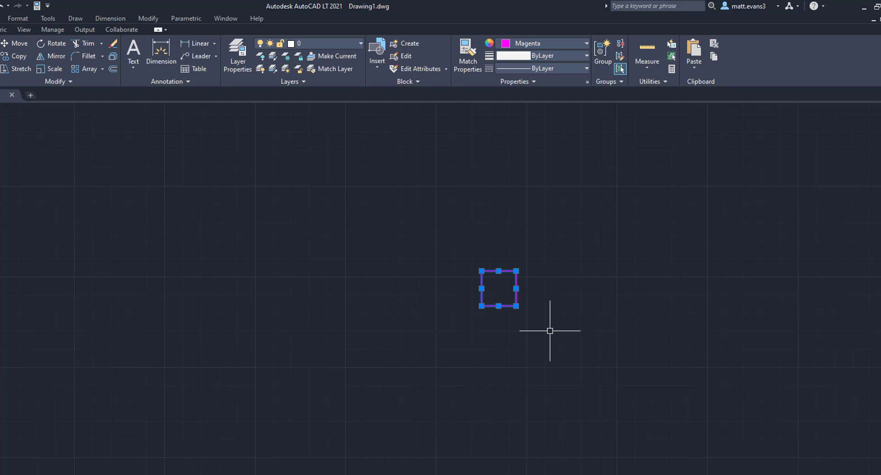
{"action": "left_click", "coordinate": [361, 43]}
{"action": "left_click", "coordinate": [323, 81]}
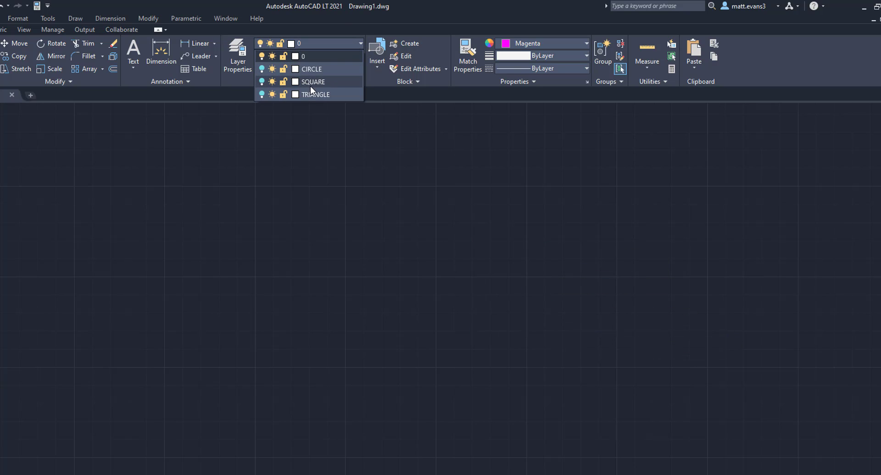
{"action": "left_click", "coordinate": [454, 292]}
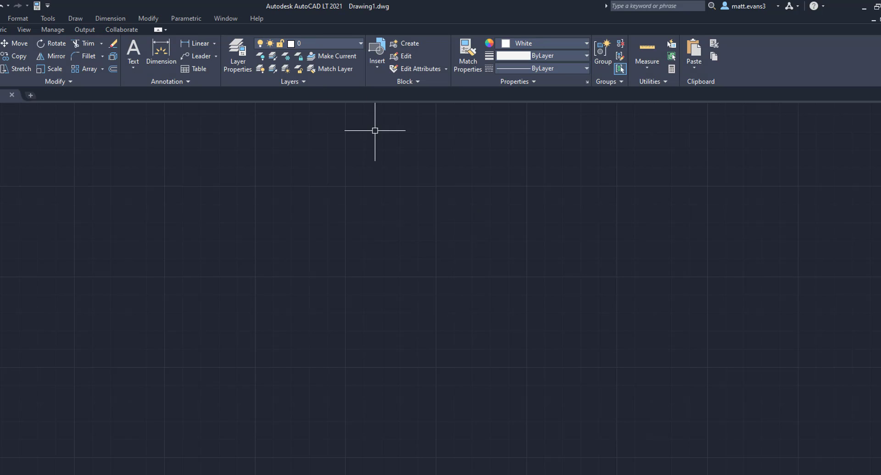
{"action": "left_click", "coordinate": [361, 43]}
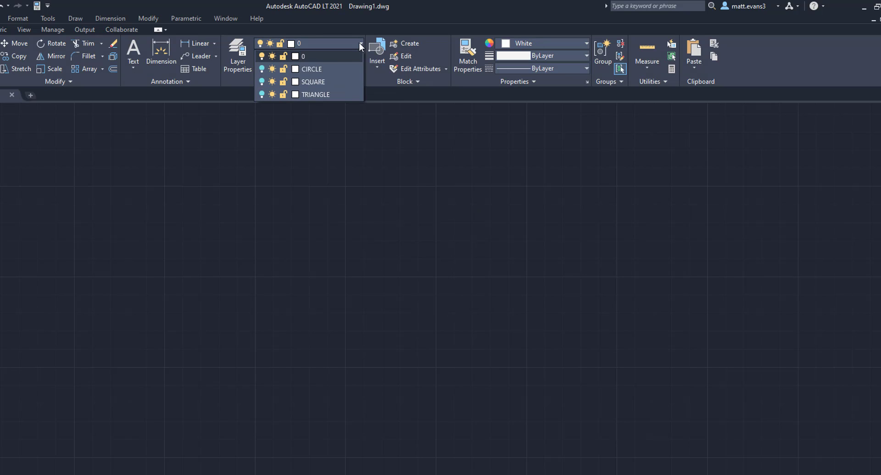
Turn the CIRCLE, SQUARE and TRIANGLE layers back on so all twelve shapes show
{"action": "left_click", "coordinate": [262, 69]}
{"action": "left_click", "coordinate": [262, 83]}
{"action": "left_click", "coordinate": [262, 96]}
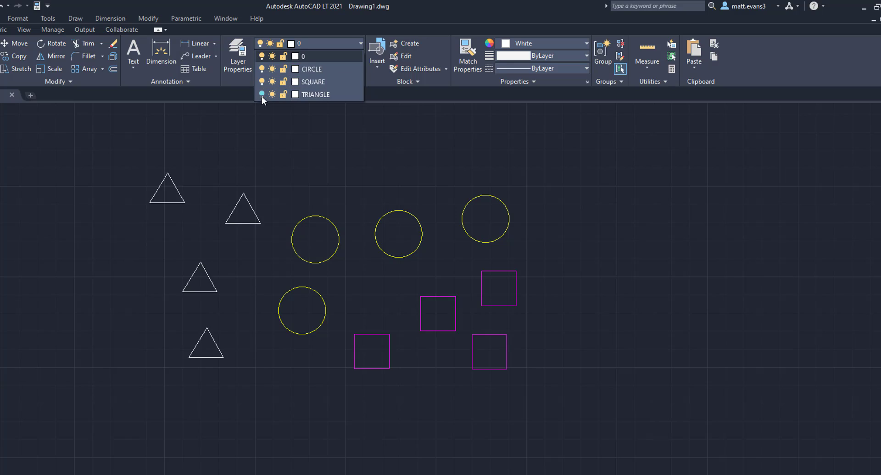
{"action": "left_click", "coordinate": [77, 268]}
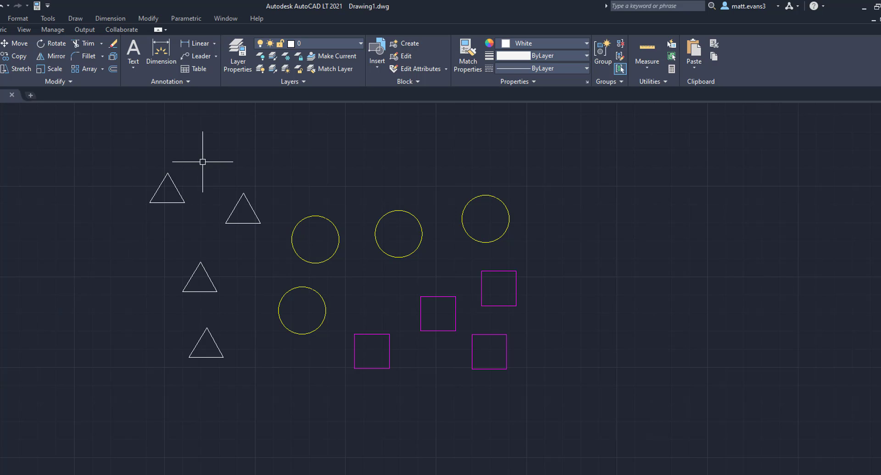
Switch the CIRCLE layer off and back on to hide and restore the circles
{"action": "left_click", "coordinate": [359, 42]}
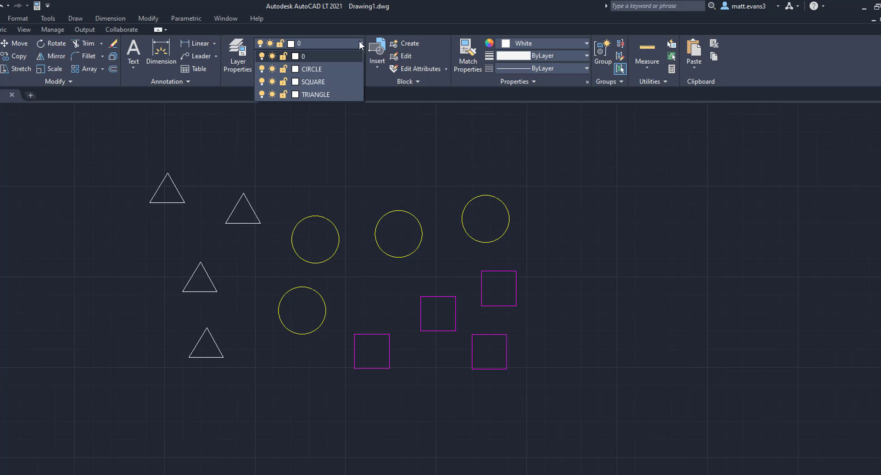
{"action": "left_click", "coordinate": [262, 71]}
{"action": "left_click", "coordinate": [262, 71]}
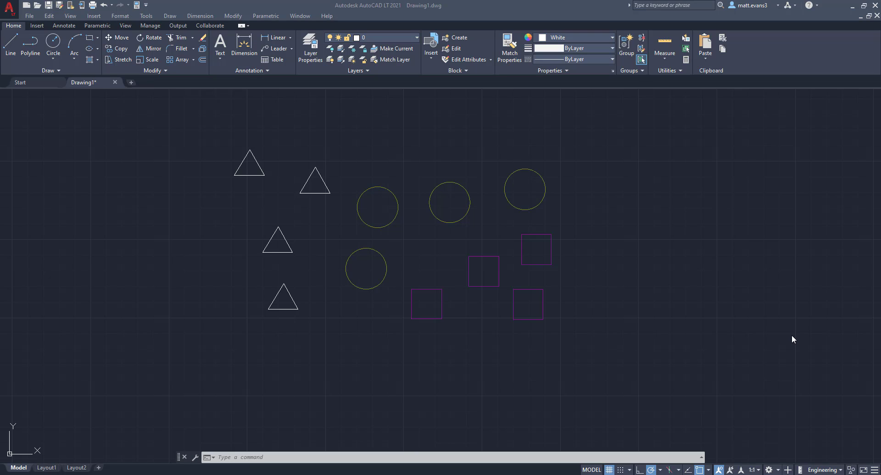
Read the layer tooltips showing a square on SQUARE and a circle on CIRCLE
{"action": "left_click", "coordinate": [791, 339]}
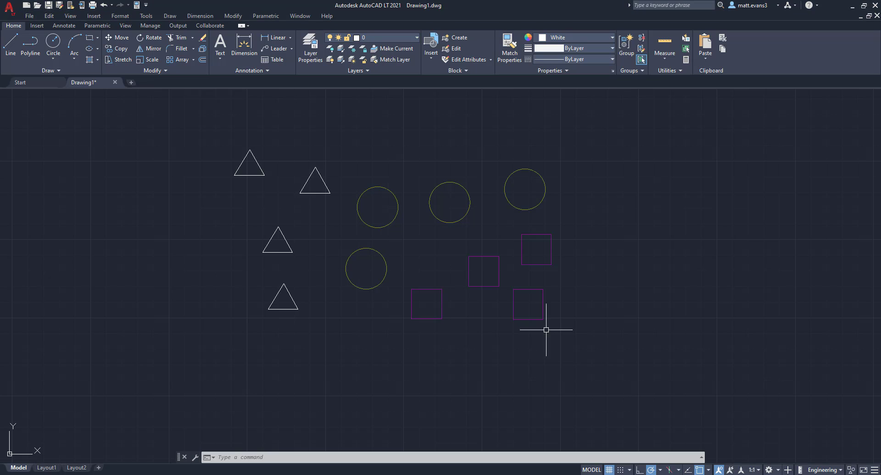
{"action": "mouse_move", "coordinate": [541, 320]}
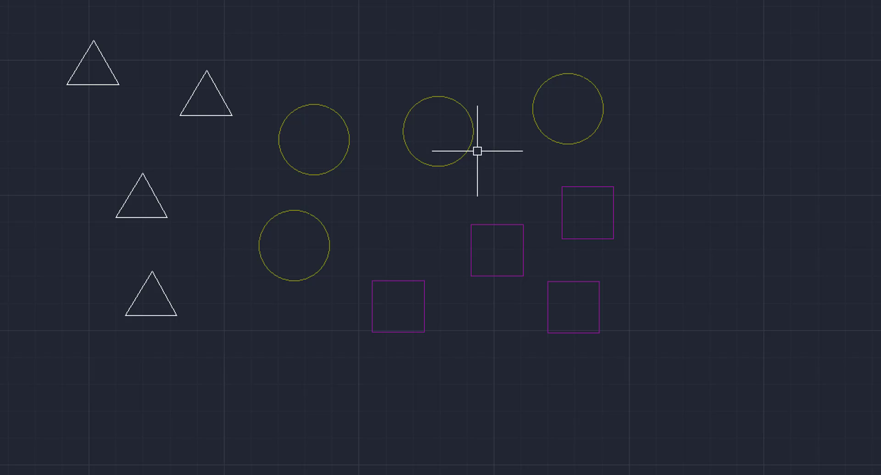
{"action": "mouse_move", "coordinate": [473, 147]}
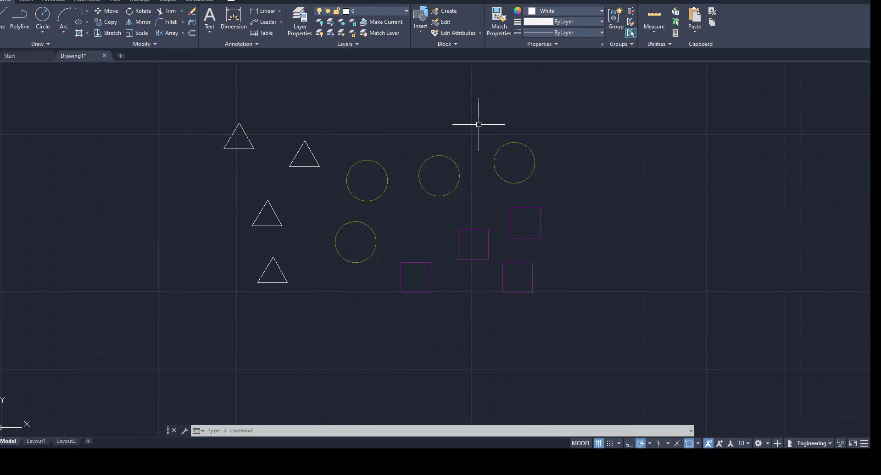
Select the upper-right circle and try assigning it to the locked SQUARE layer, closing the refusal warning
{"action": "left_click", "coordinate": [502, 145]}
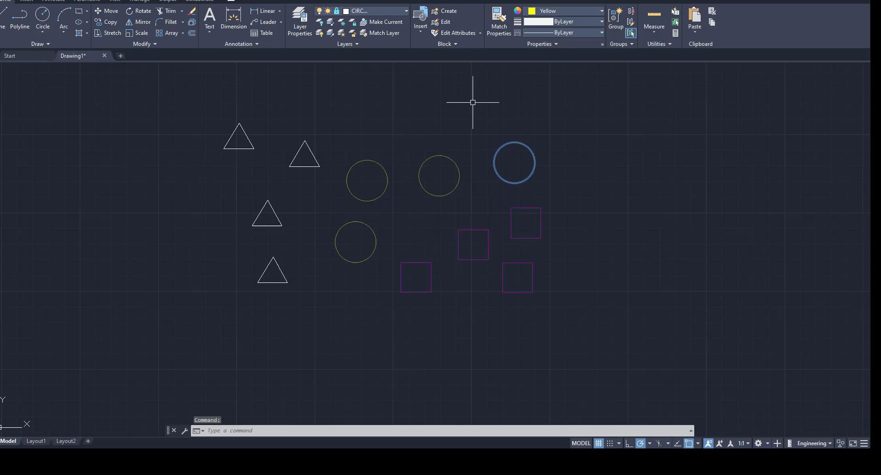
{"action": "left_click", "coordinate": [407, 11]}
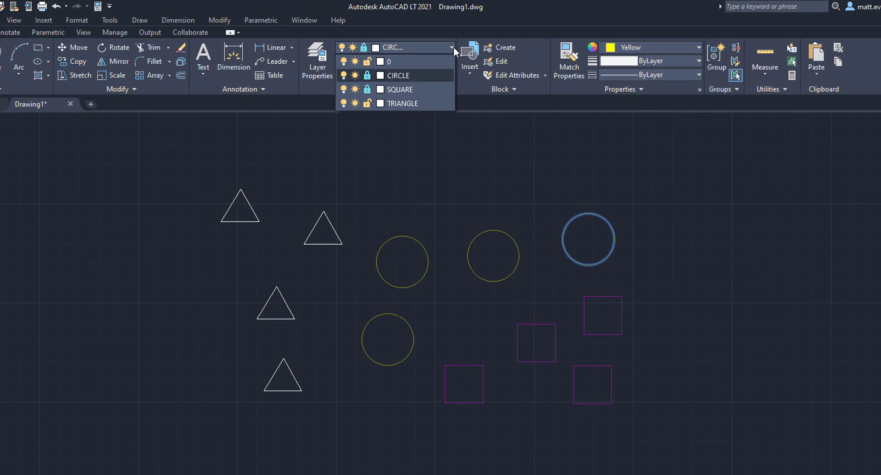
{"action": "left_click", "coordinate": [398, 92]}
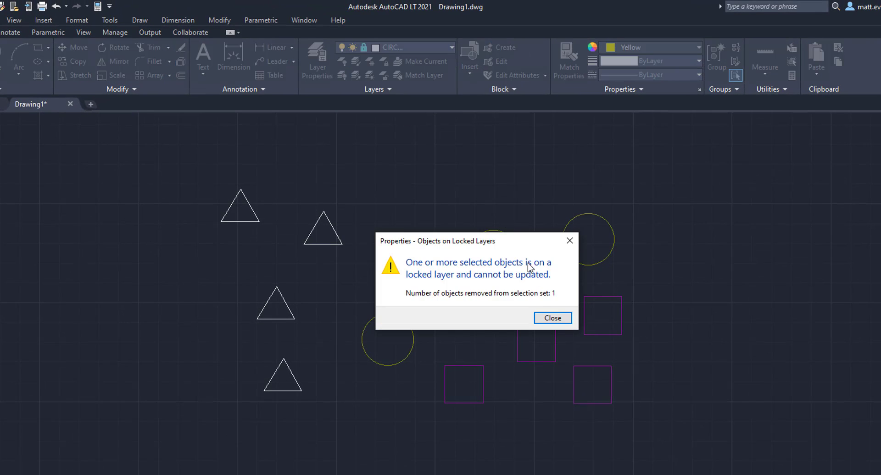
{"action": "left_click", "coordinate": [552, 317]}
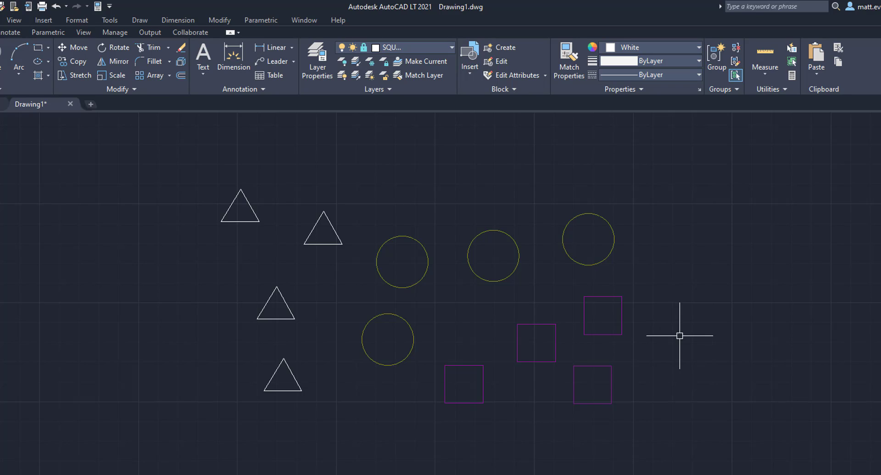
{"action": "left_click", "coordinate": [452, 47]}
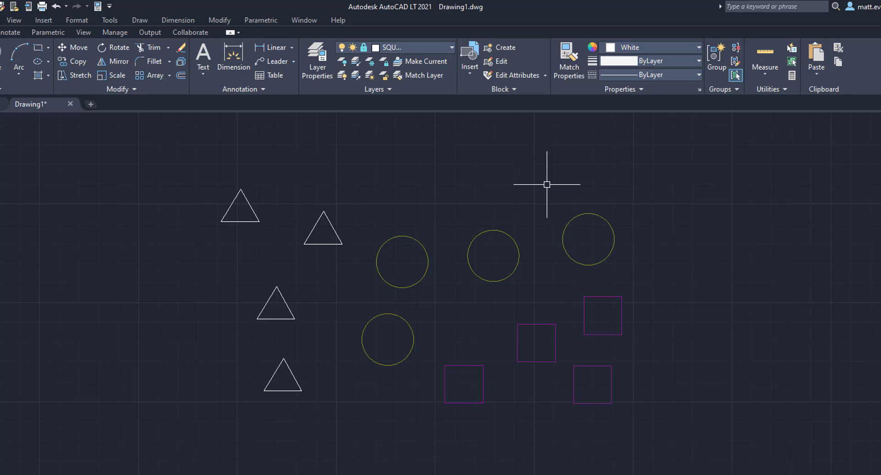
Unlock the SQUARE layer and move the upper-right circle onto layer 0
{"action": "left_click", "coordinate": [452, 48]}
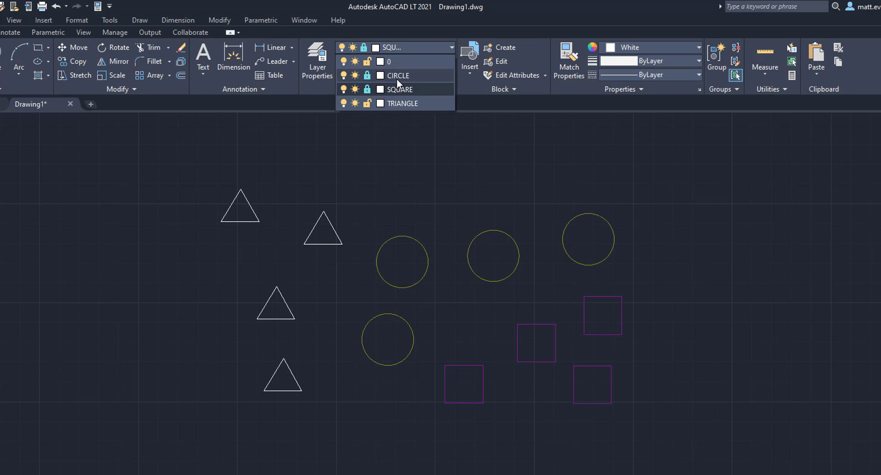
{"action": "left_click", "coordinate": [367, 89]}
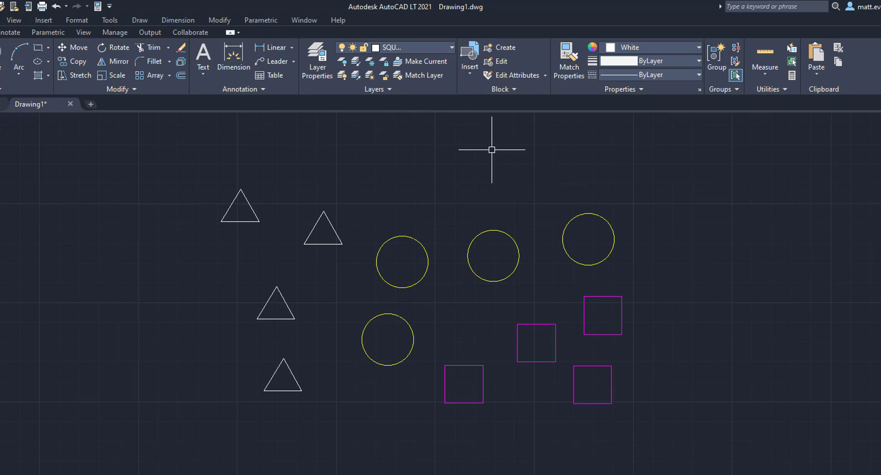
{"action": "left_click", "coordinate": [550, 181]}
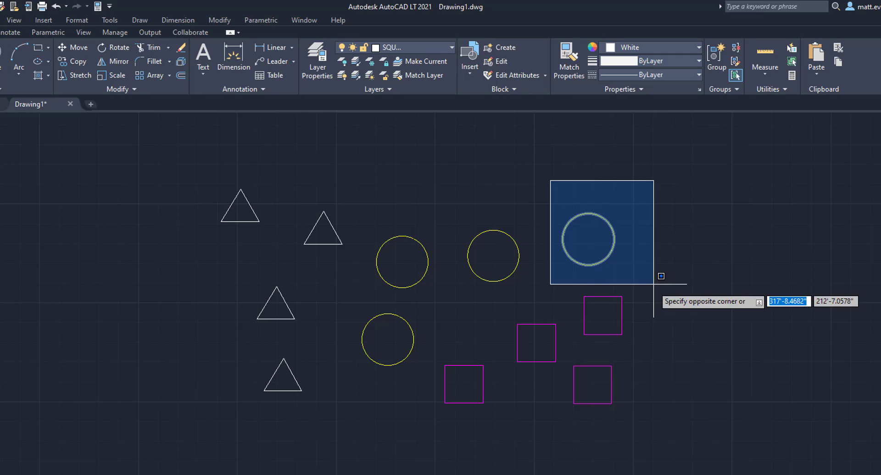
{"action": "left_click", "coordinate": [654, 284]}
{"action": "left_click", "coordinate": [452, 47]}
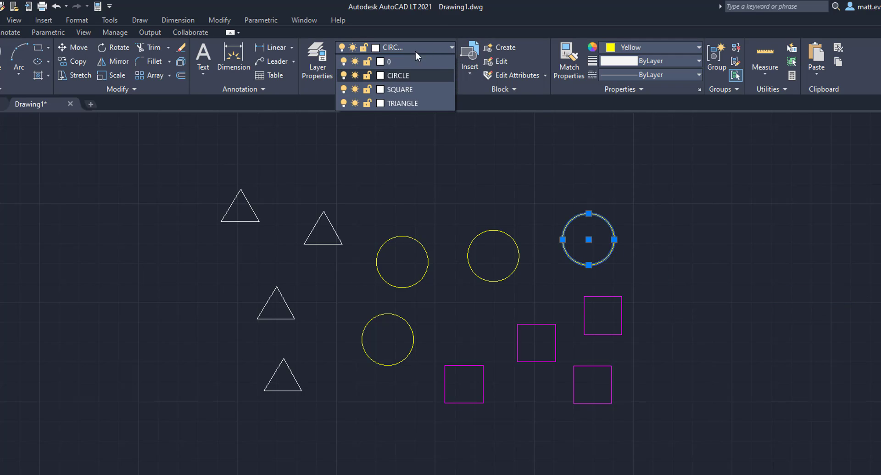
{"action": "left_click", "coordinate": [385, 62]}
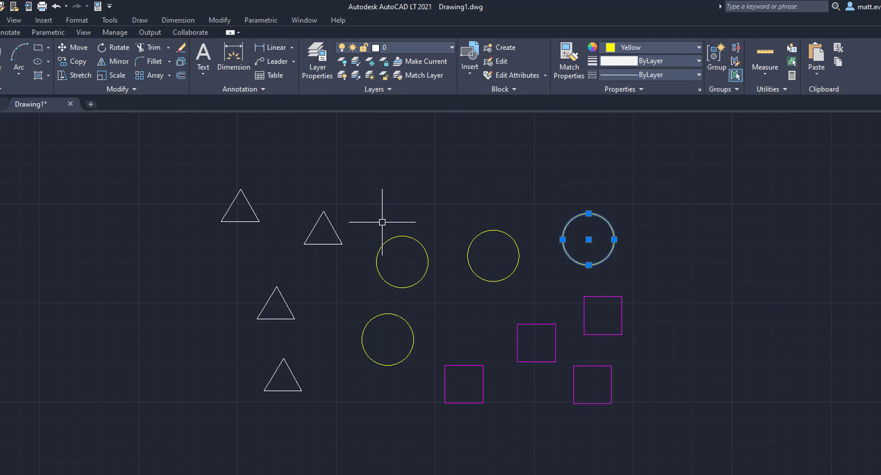
{"action": "key", "text": "Escape"}
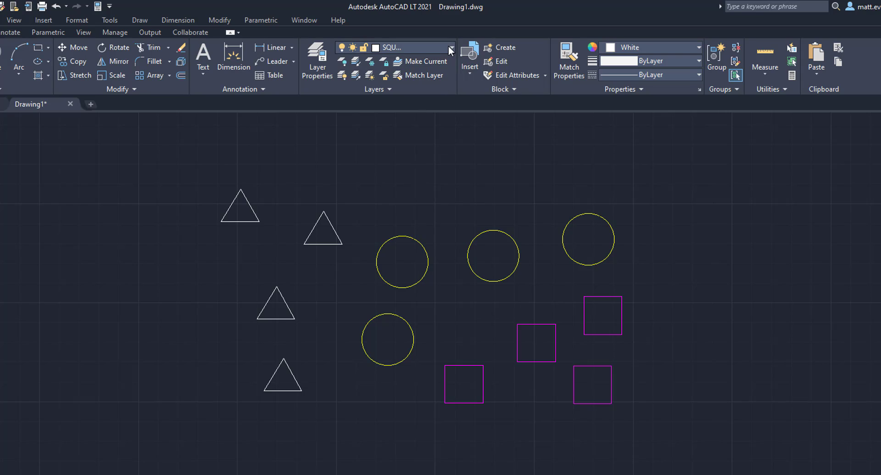
Lock the CIRCLE layer so the other three circles dim
{"action": "left_click", "coordinate": [450, 48]}
{"action": "left_click", "coordinate": [367, 75]}
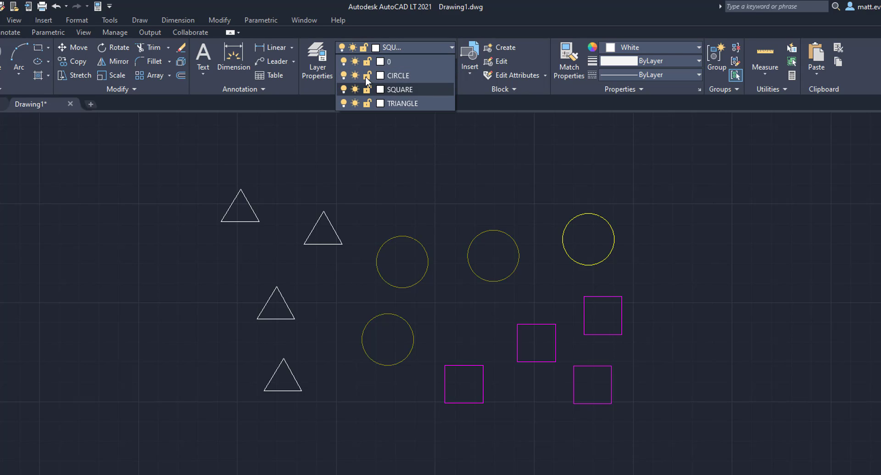
{"action": "left_click", "coordinate": [765, 314]}
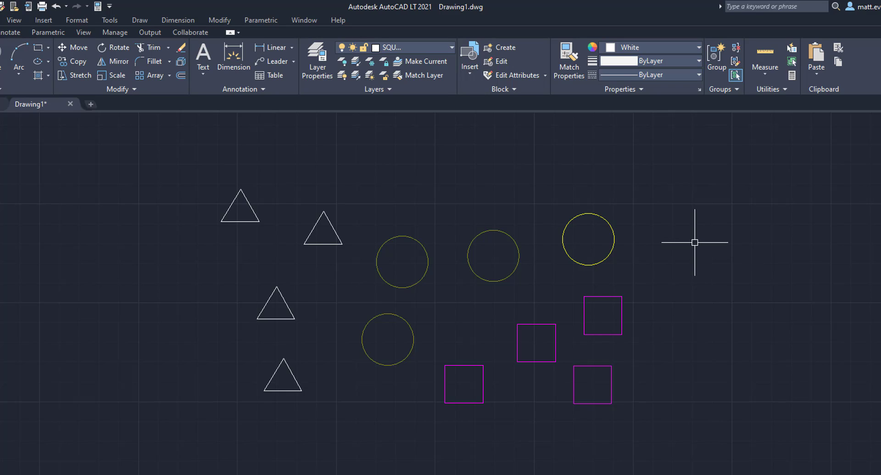
Assign the upper-right circle from layer 0 back to the locked CIRCLE layer
{"action": "left_click", "coordinate": [613, 244]}
{"action": "right_click", "coordinate": [604, 245]}
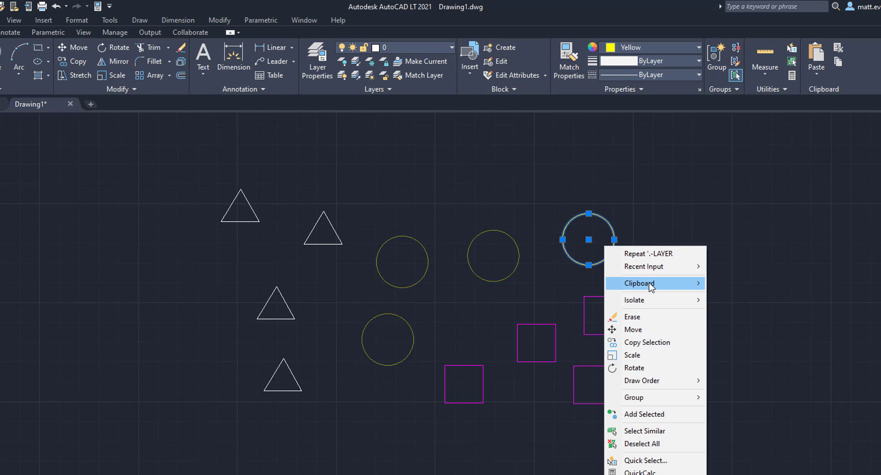
{"action": "left_click", "coordinate": [731, 212]}
{"action": "left_click", "coordinate": [682, 224]}
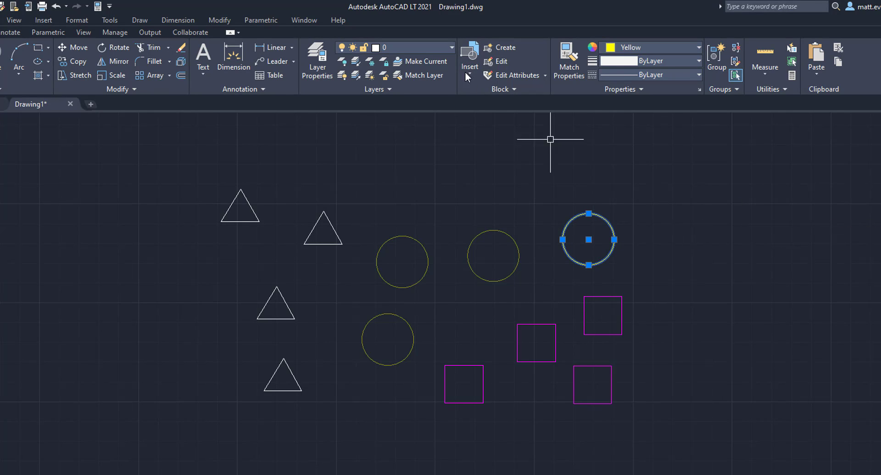
{"action": "left_click", "coordinate": [452, 47]}
{"action": "left_click", "coordinate": [397, 76]}
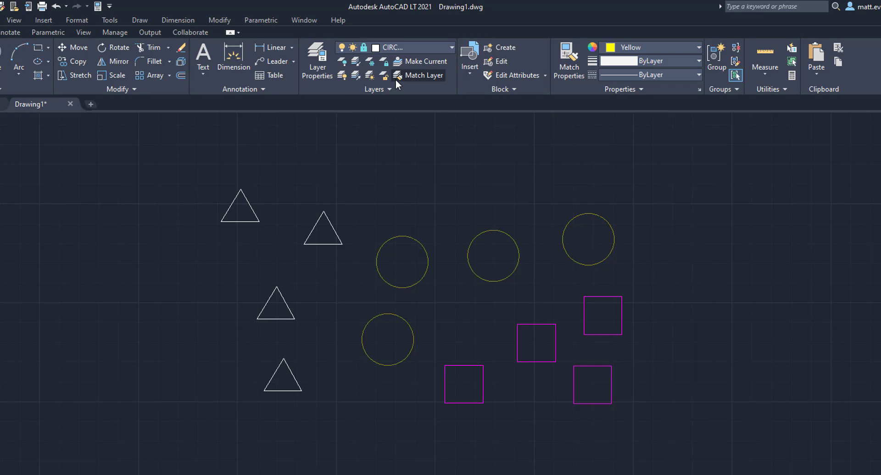